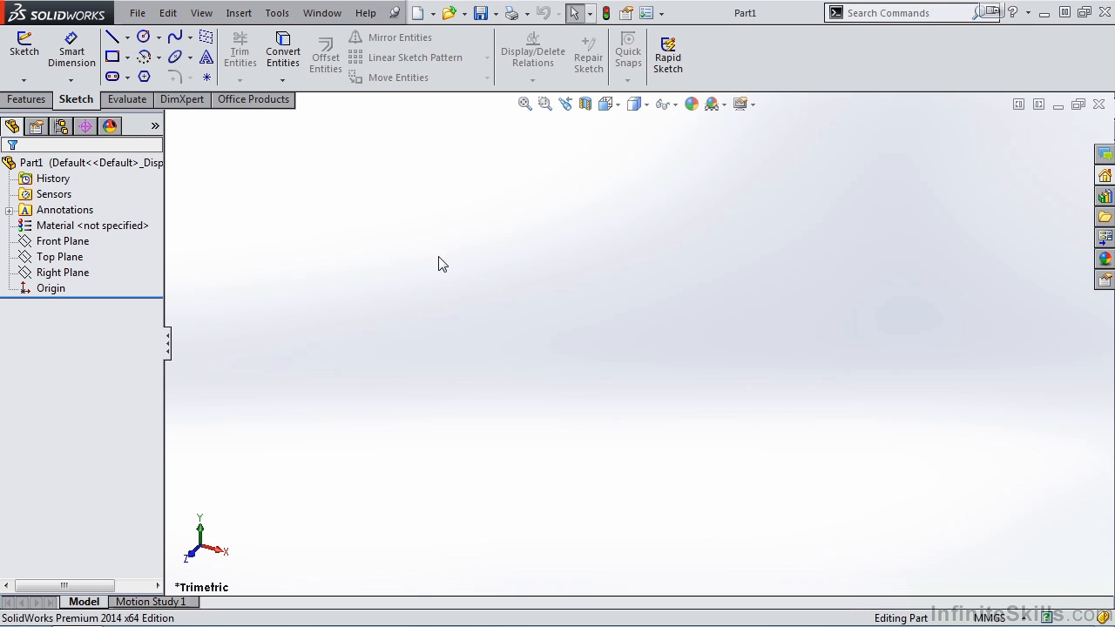
Sketch a closed five-sided profile on the Front Plane from the origin, about 112 mm wide and 82 mm high, with a sloped upper-right edge
{"action": "left_click", "coordinate": [26, 52]}
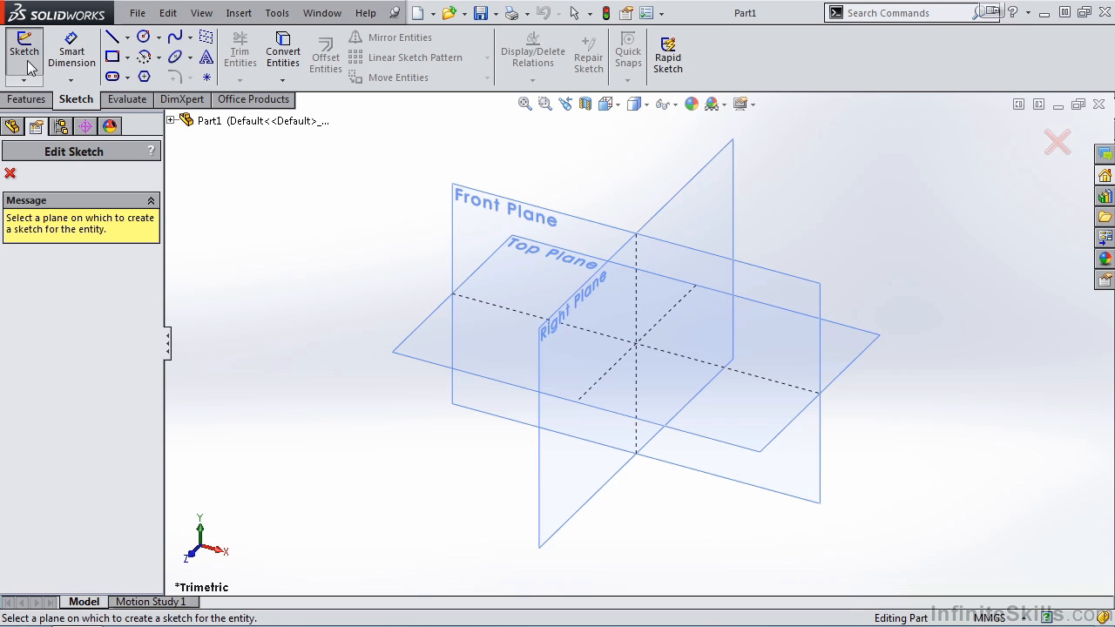
{"action": "left_click", "coordinate": [463, 242]}
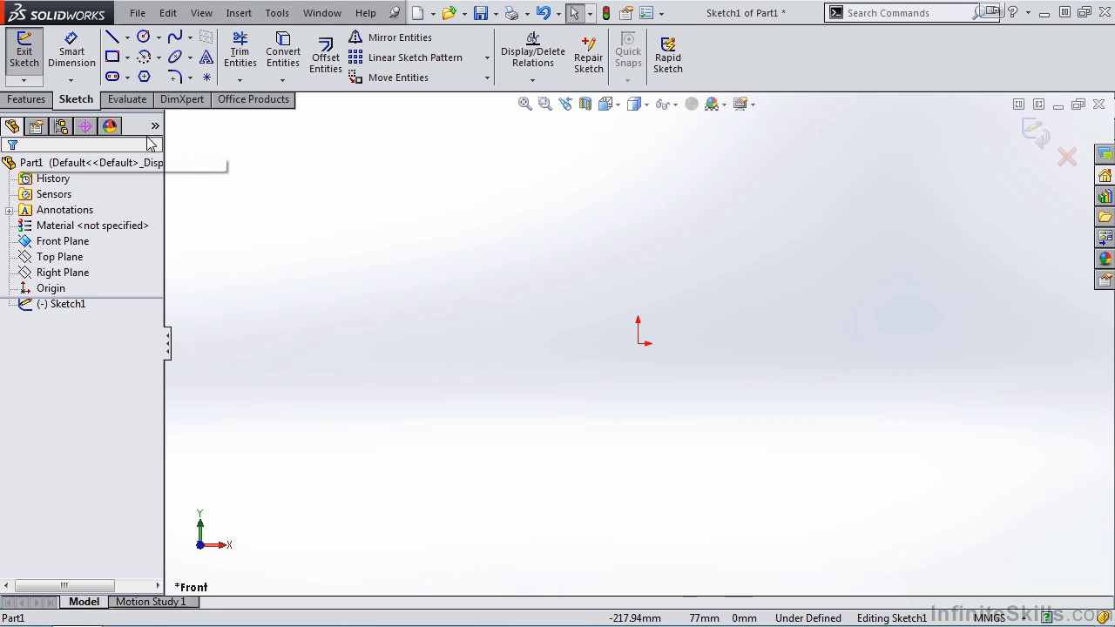
{"action": "left_click", "coordinate": [112, 38]}
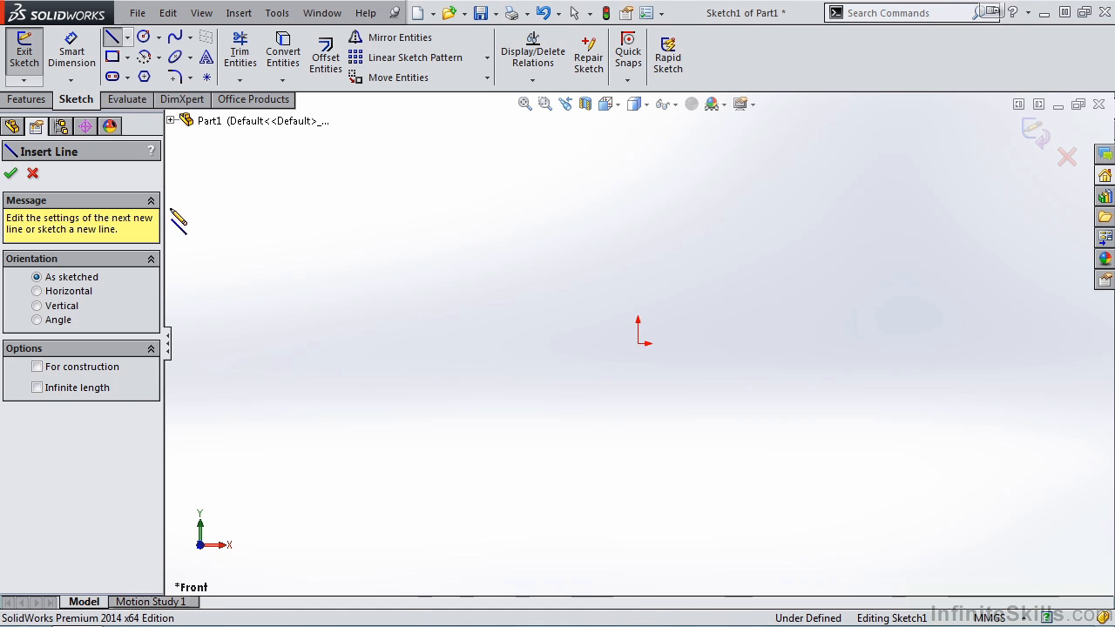
{"action": "left_click", "coordinate": [638, 344]}
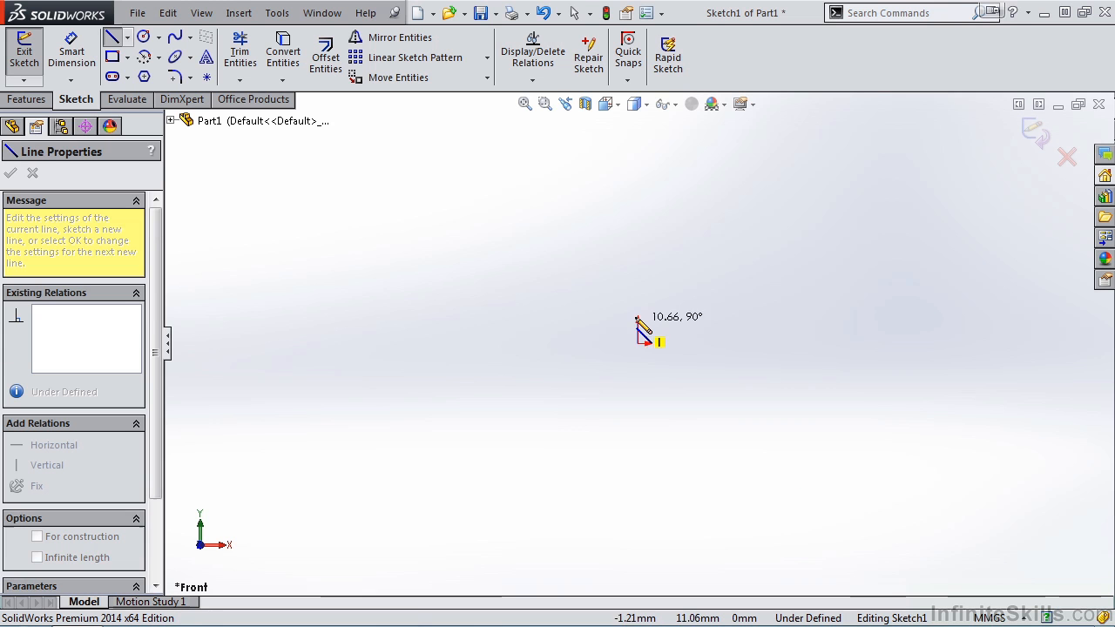
{"action": "left_click", "coordinate": [639, 166]}
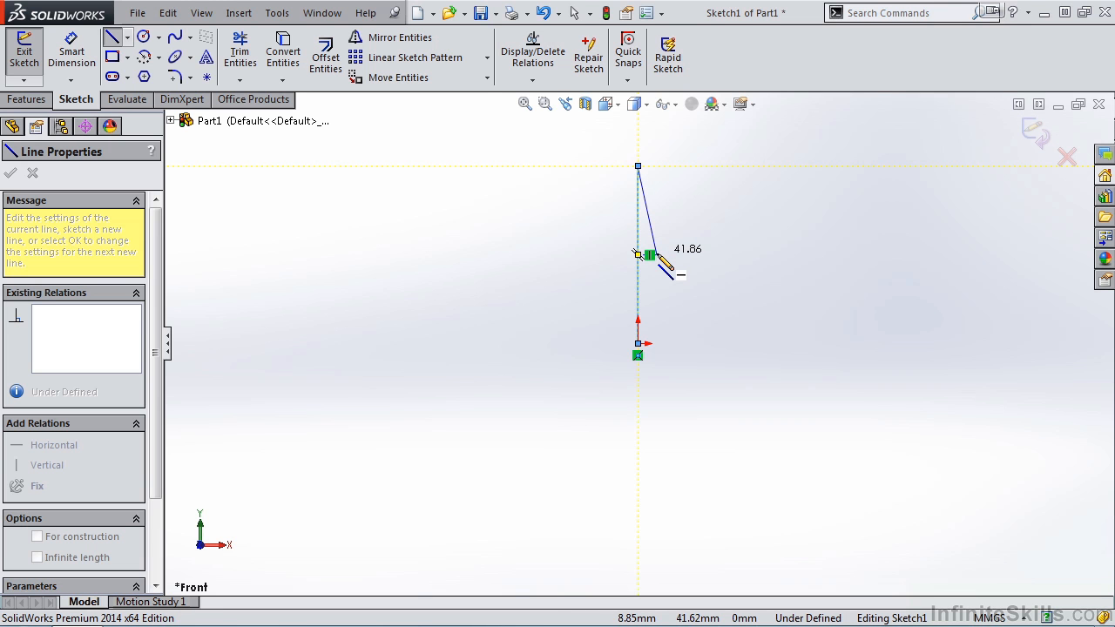
{"action": "left_click", "coordinate": [770, 166]}
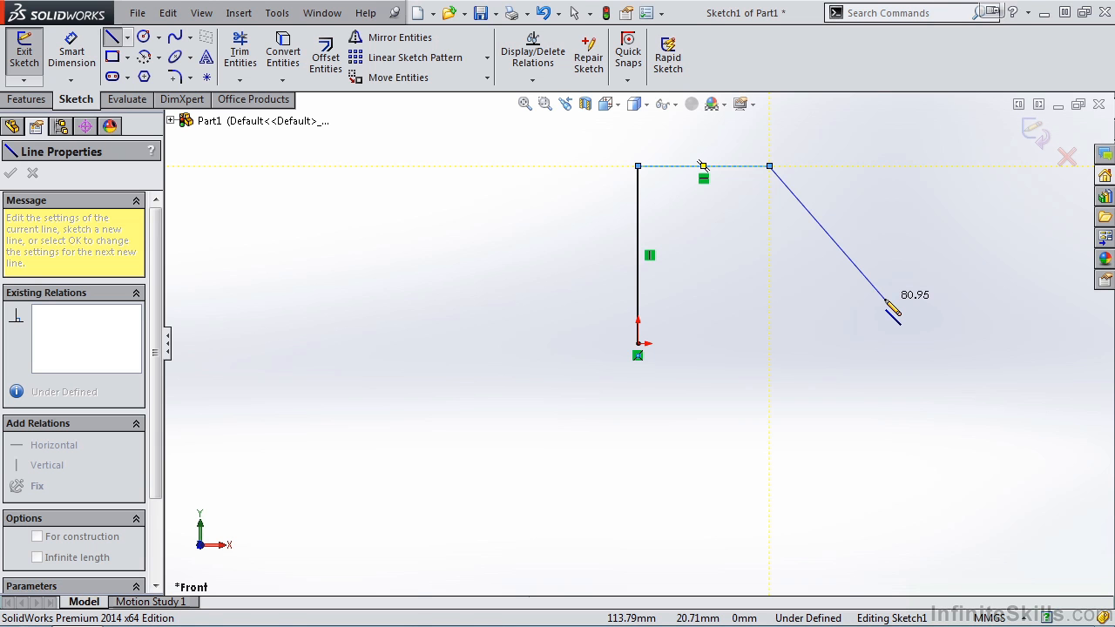
{"action": "left_click", "coordinate": [881, 296]}
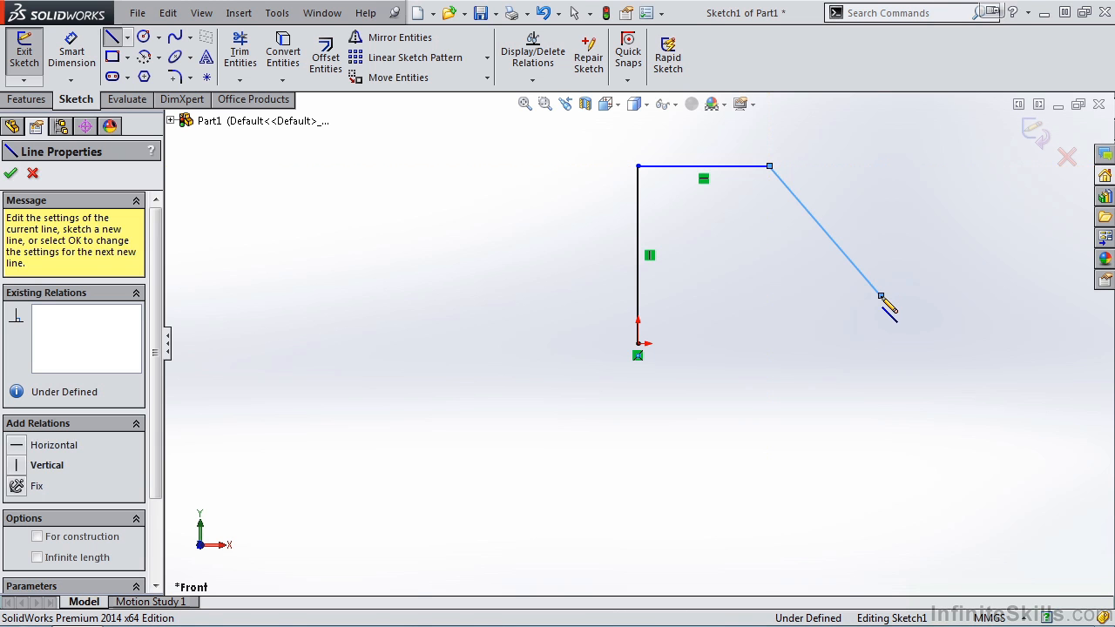
{"action": "left_click", "coordinate": [881, 344]}
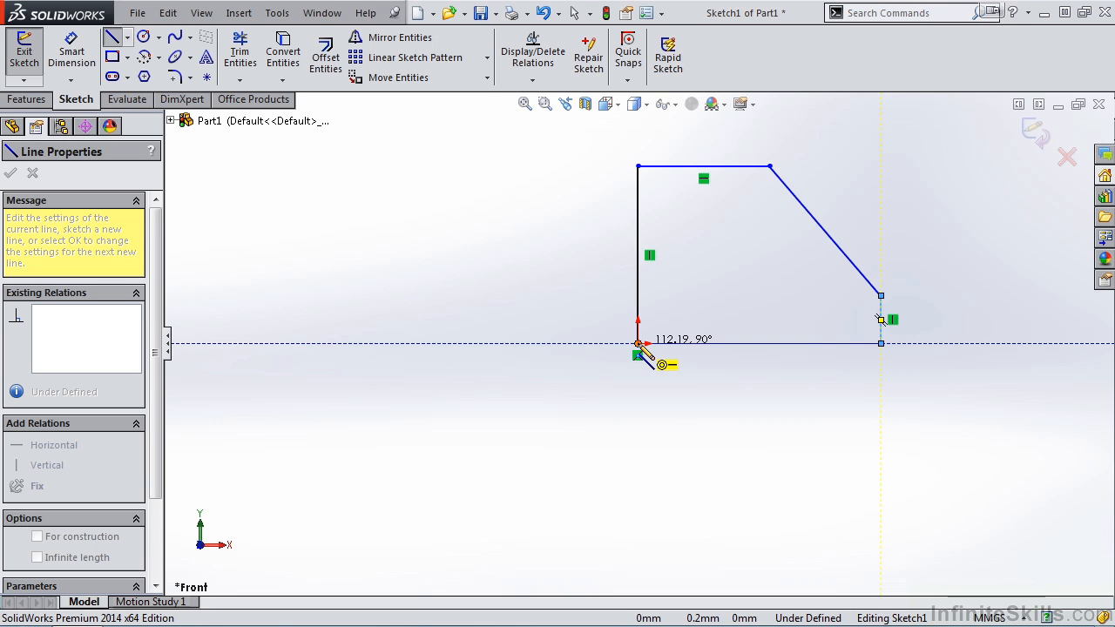
{"action": "left_click", "coordinate": [638, 344]}
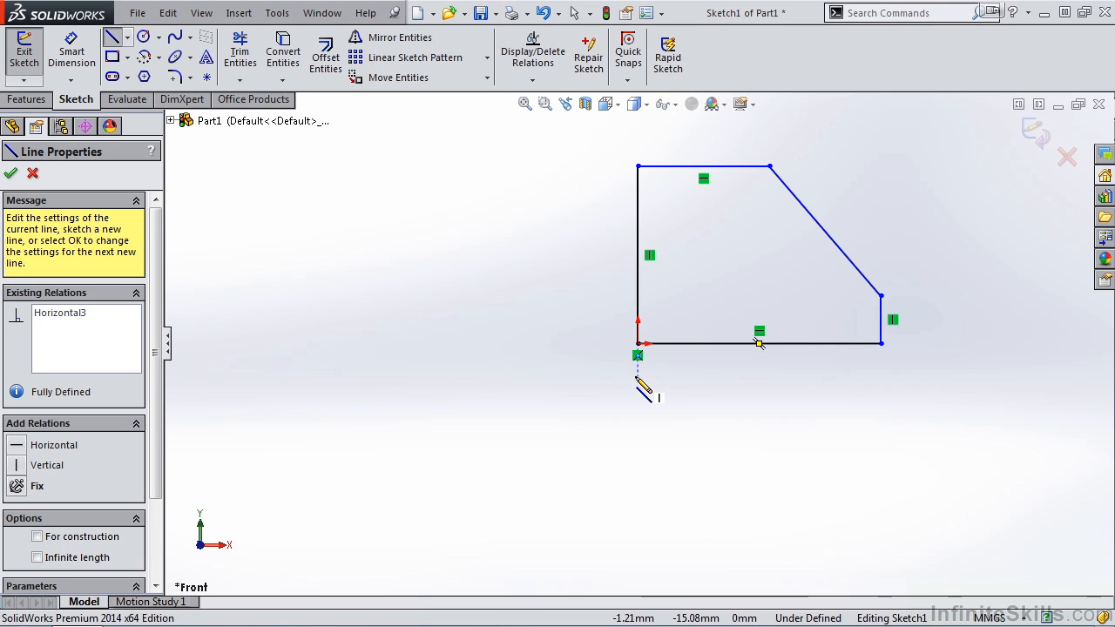
{"action": "key", "text": "Escape"}
{"action": "key", "text": "f"}
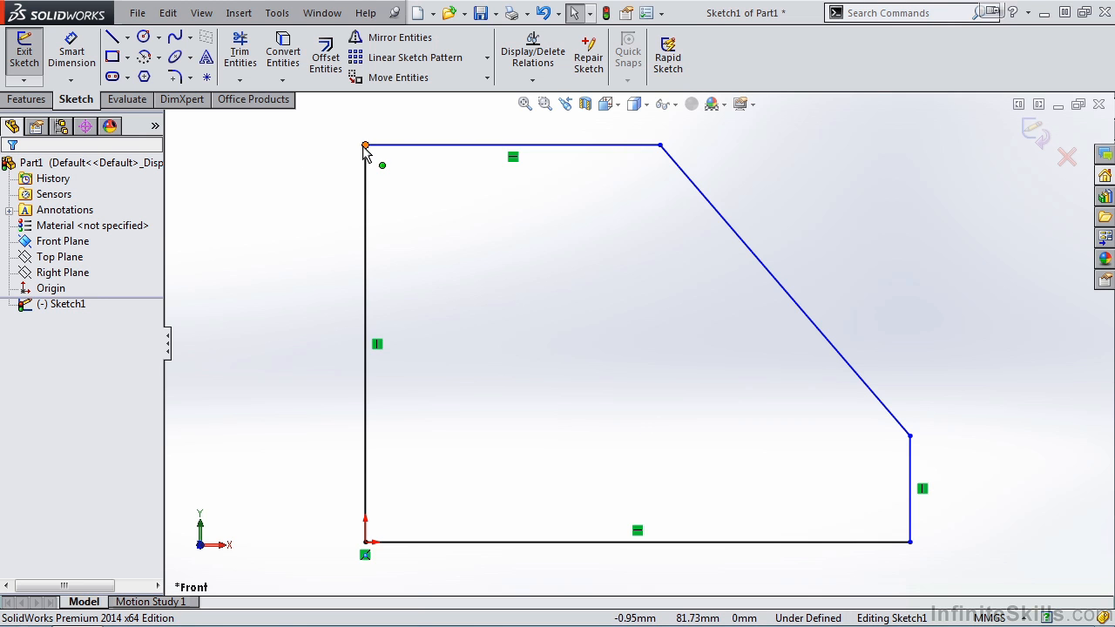
Lower the profile's upper-left corner to about 75 mm high and delete the left line's vertical and top line's horizontal relations
{"action": "left_click_drag", "start_coordinate": [365, 145], "coordinate": [372, 176]}
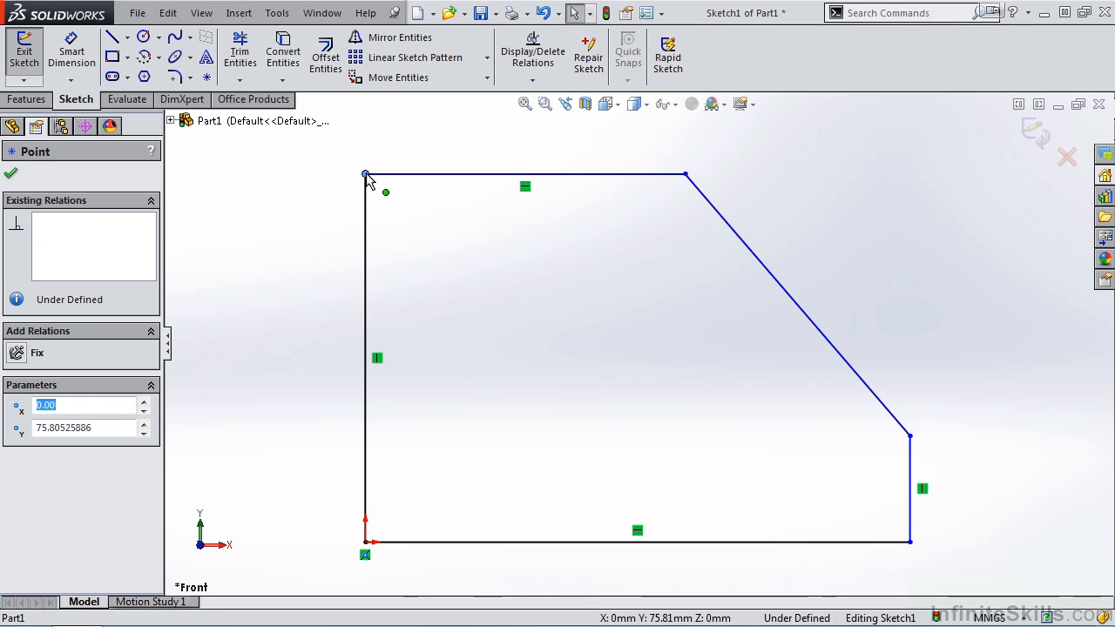
{"action": "left_click_drag", "start_coordinate": [364, 177], "coordinate": [273, 186]}
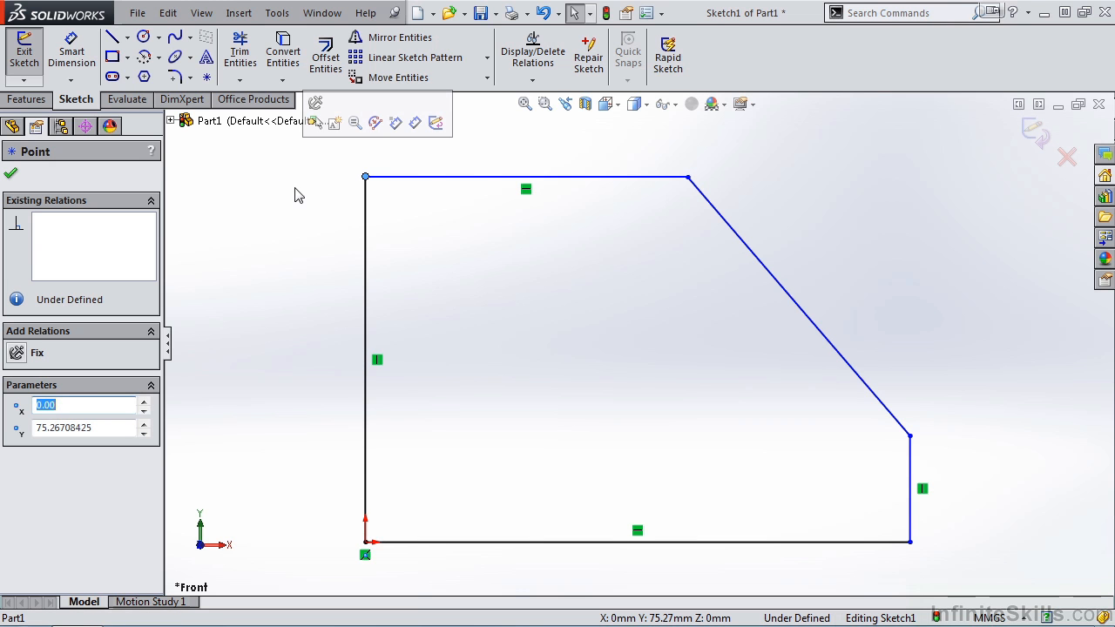
{"action": "left_click", "coordinate": [377, 361]}
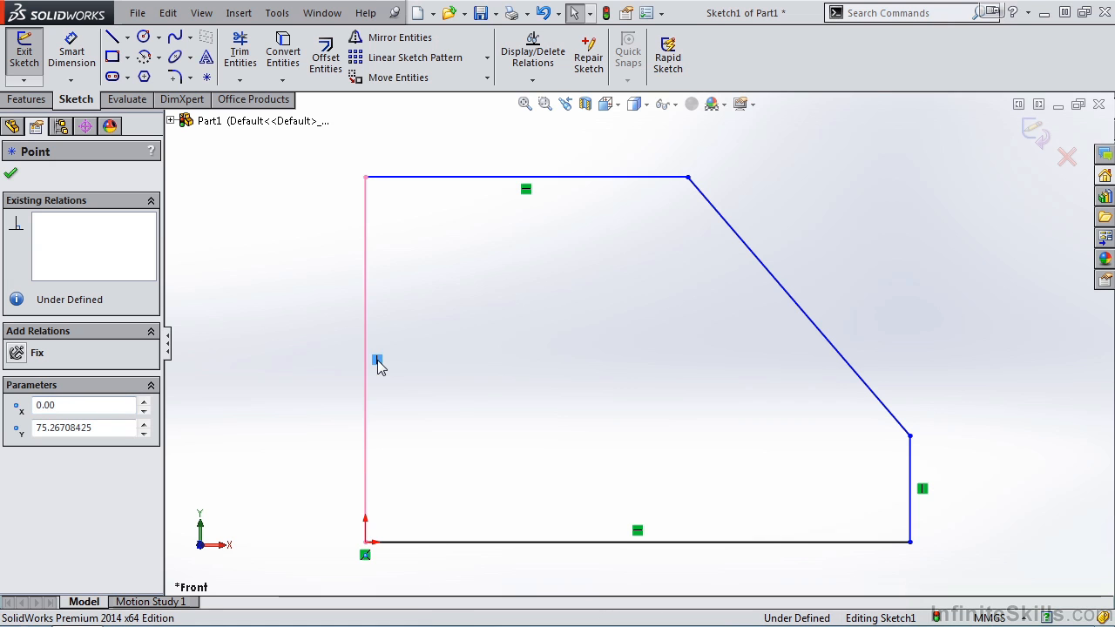
{"action": "key", "text": "Delete"}
{"action": "left_click", "coordinate": [525, 190]}
{"action": "key", "text": "Delete"}
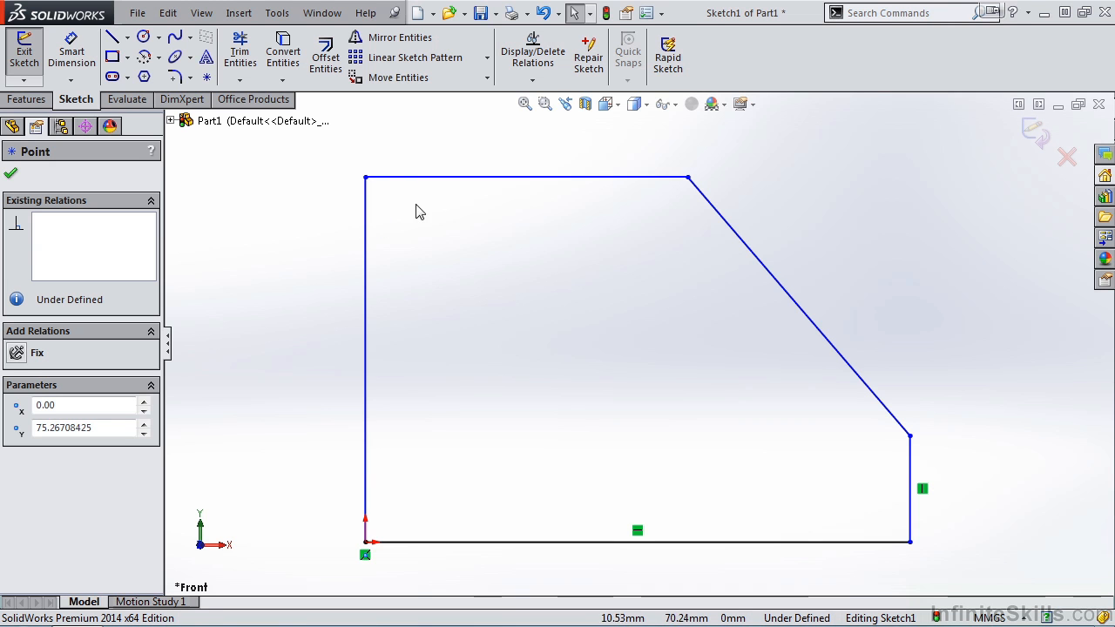
Add a perpendicular relation between the top and left lines and move their shared corner to about X -15.7, Y 68.8 mm
{"action": "left_click", "coordinate": [484, 183]}
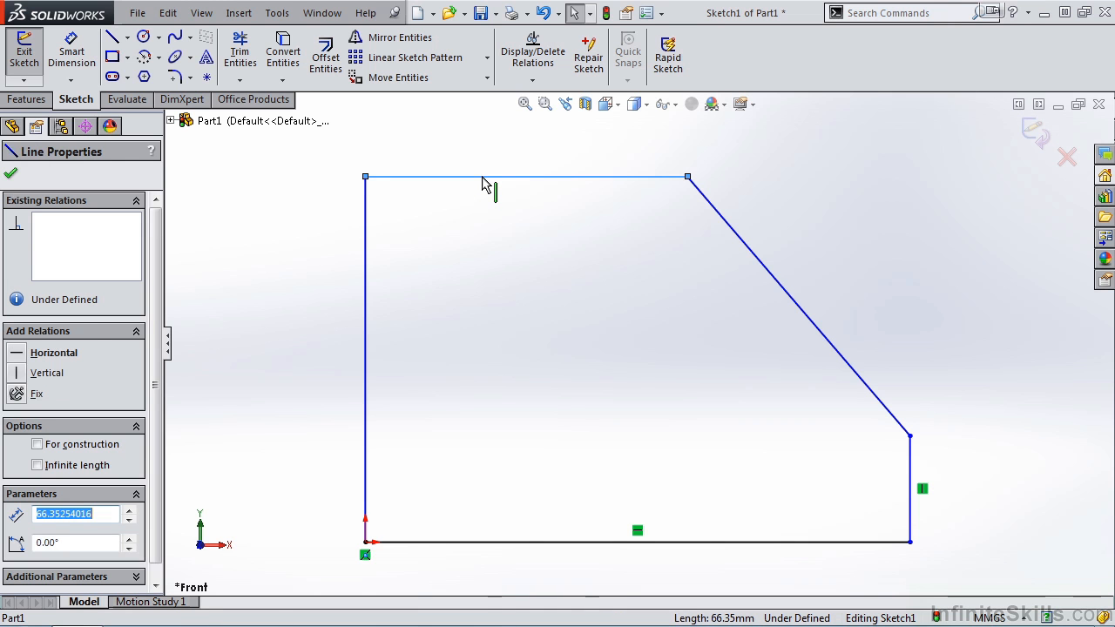
{"action": "left_click", "coordinate": [365, 257], "text": "ctrl"}
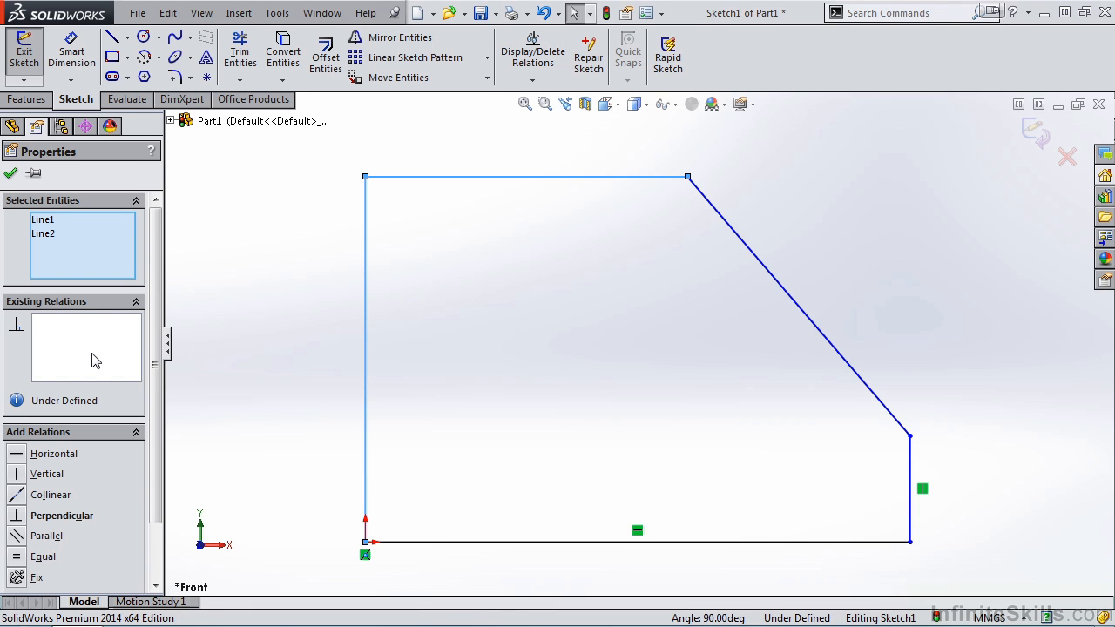
{"action": "left_click_drag", "start_coordinate": [156, 364], "coordinate": [154, 442]}
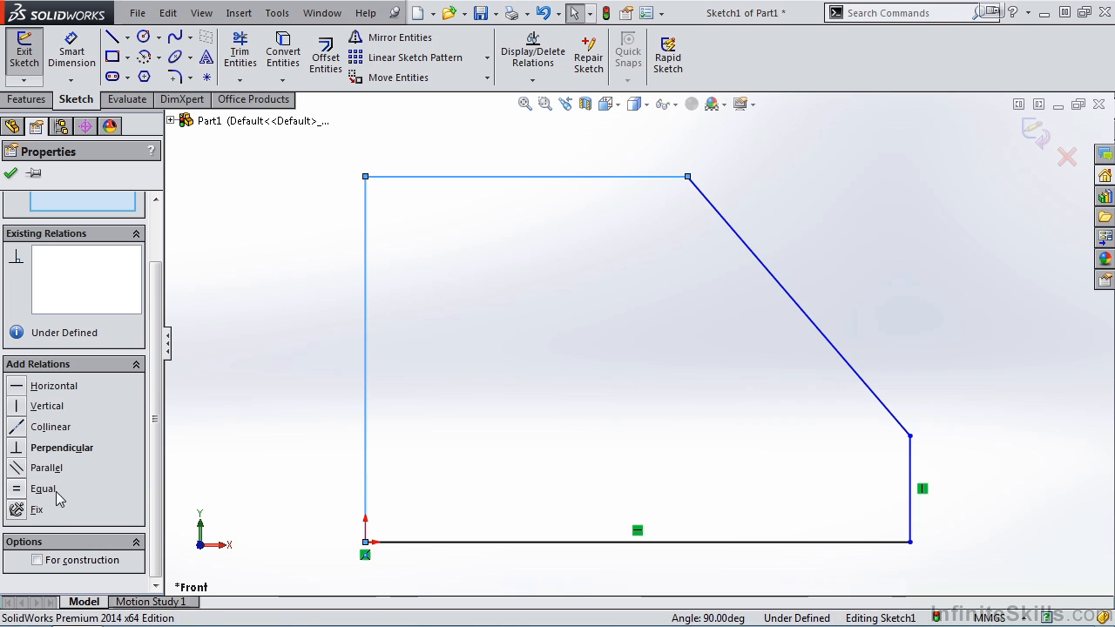
{"action": "left_click", "coordinate": [20, 452]}
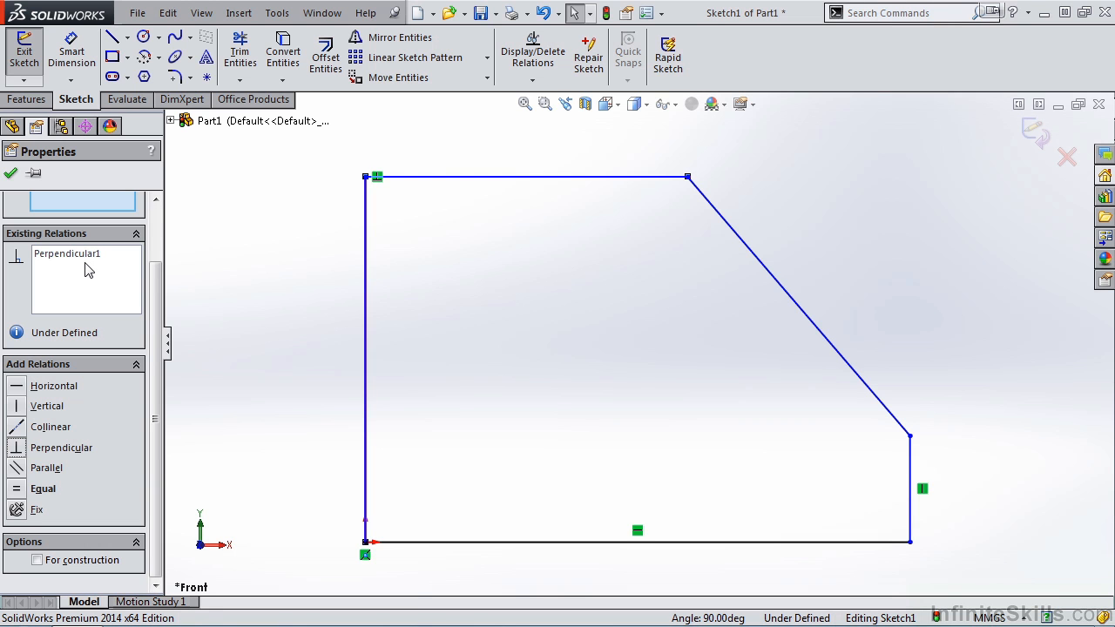
{"action": "left_click", "coordinate": [10, 172]}
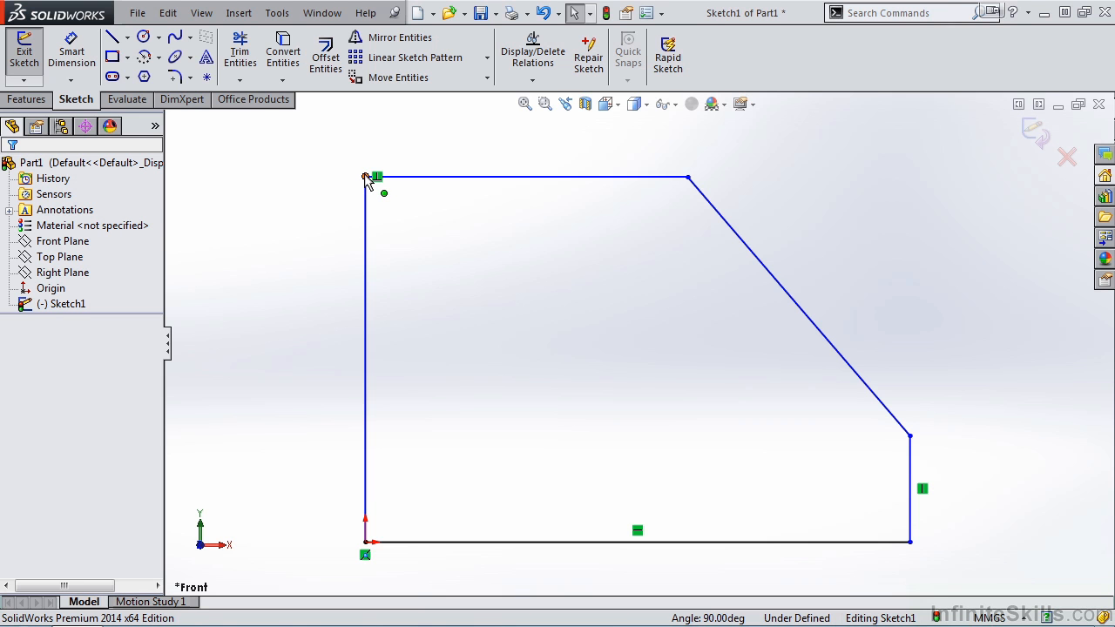
{"action": "mouse_move", "coordinate": [365, 178]}
{"action": "left_mouse_down"}
{"action": "mouse_move", "coordinate": [326, 179]}
{"action": "mouse_move", "coordinate": [267, 211]}
{"action": "mouse_move", "coordinate": [285, 224]}
{"action": "mouse_move", "coordinate": [282, 244]}
{"action": "mouse_move", "coordinate": [265, 252]}
{"action": "mouse_move", "coordinate": [292, 231]}
{"action": "mouse_move", "coordinate": [271, 223]}
{"action": "mouse_move", "coordinate": [315, 200]}
{"action": "mouse_move", "coordinate": [290, 208]}
{"action": "left_mouse_up"}
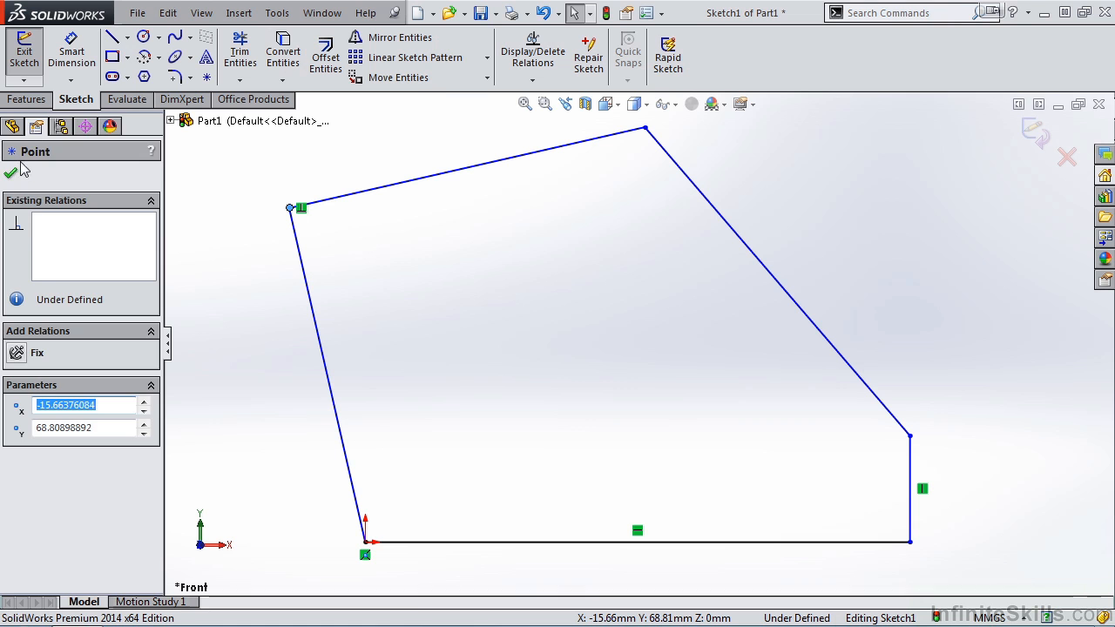
{"action": "left_click", "coordinate": [222, 132]}
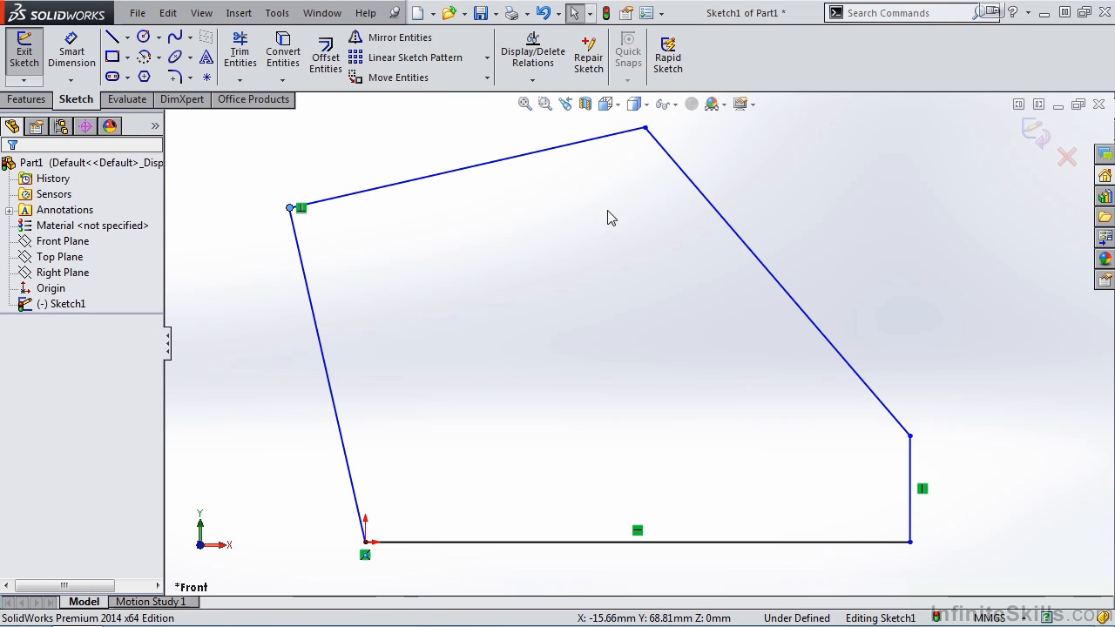
{"action": "left_click", "coordinate": [566, 147]}
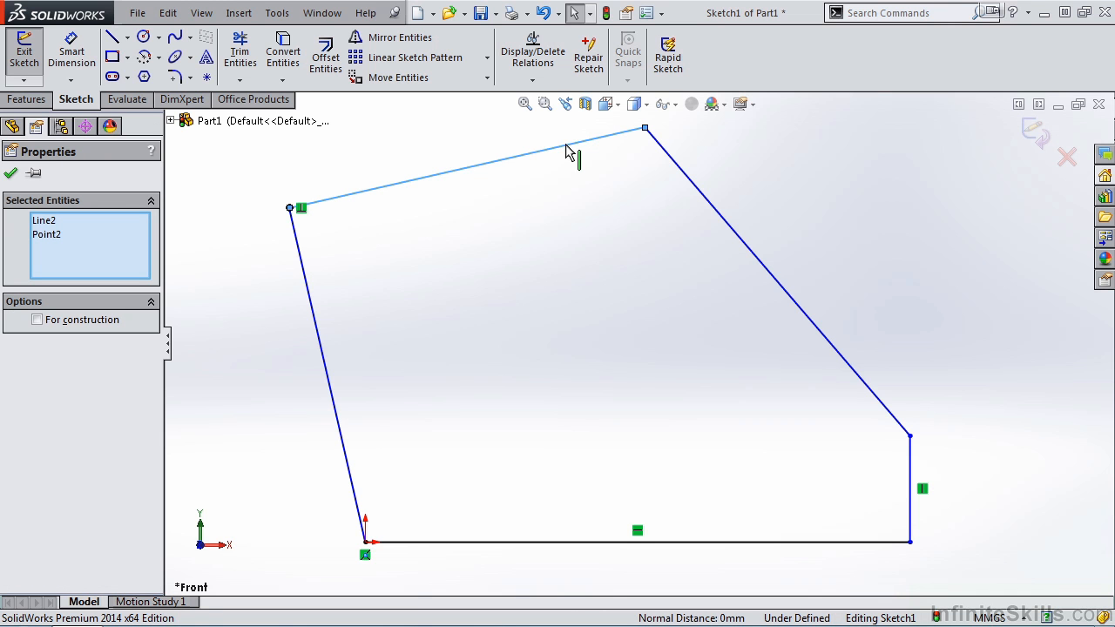
{"action": "left_click", "coordinate": [313, 307], "text": "ctrl"}
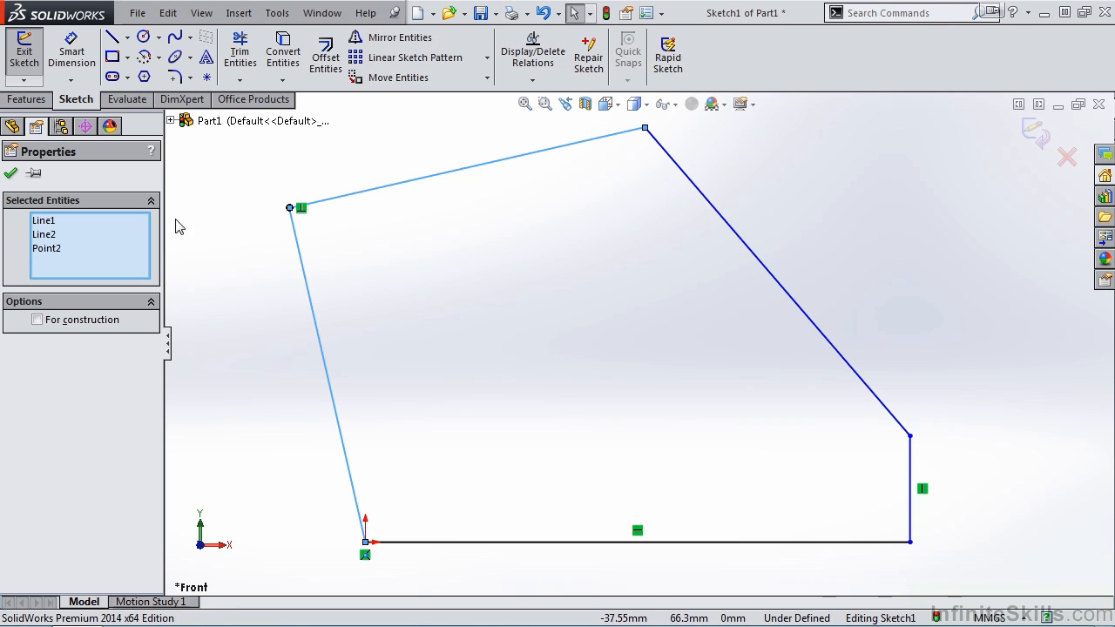
{"action": "right_click", "coordinate": [94, 244]}
{"action": "left_click", "coordinate": [122, 253]}
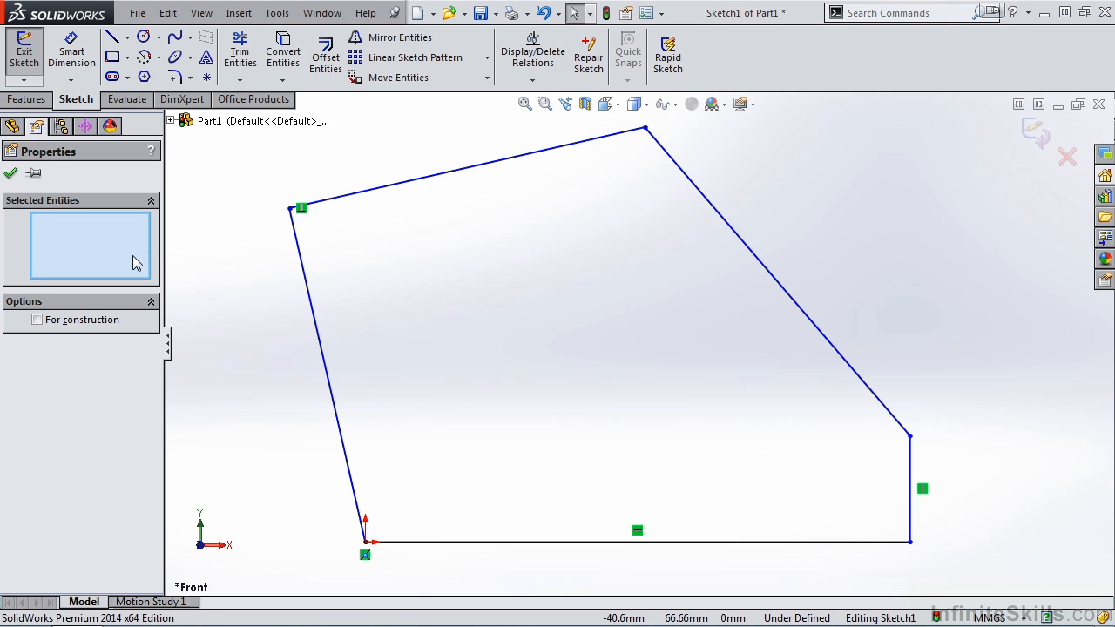
Add an equal relation between the top and left lines and move their shared corner to about X 13.8, Y 82.1 mm
{"action": "left_click", "coordinate": [376, 196]}
{"action": "left_click", "coordinate": [303, 269], "text": "ctrl"}
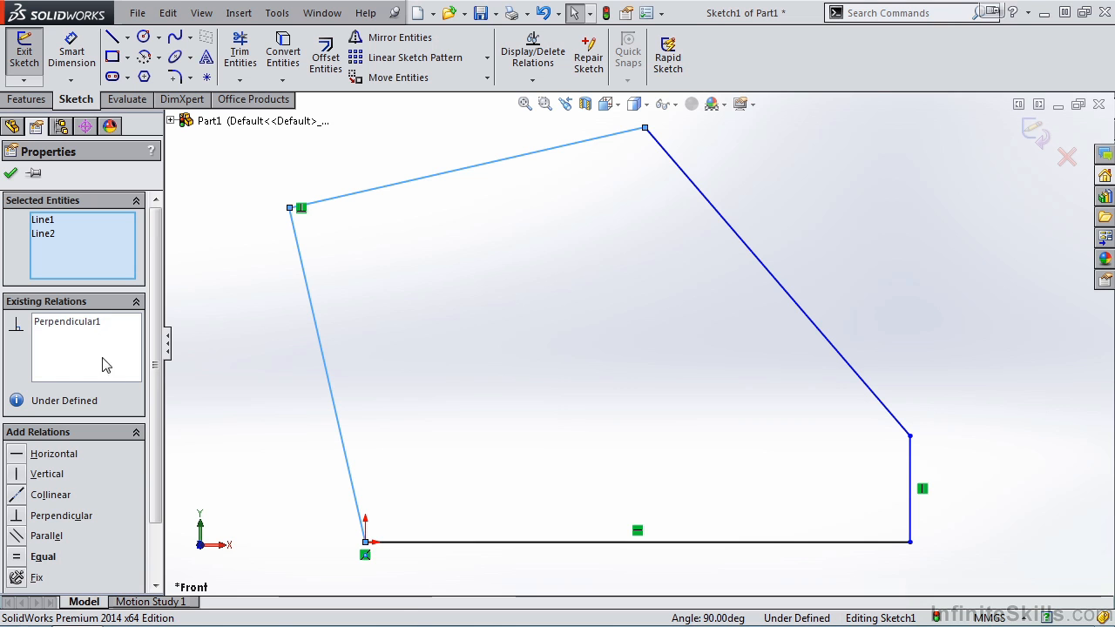
{"action": "left_click_drag", "start_coordinate": [153, 497], "coordinate": [153, 549]}
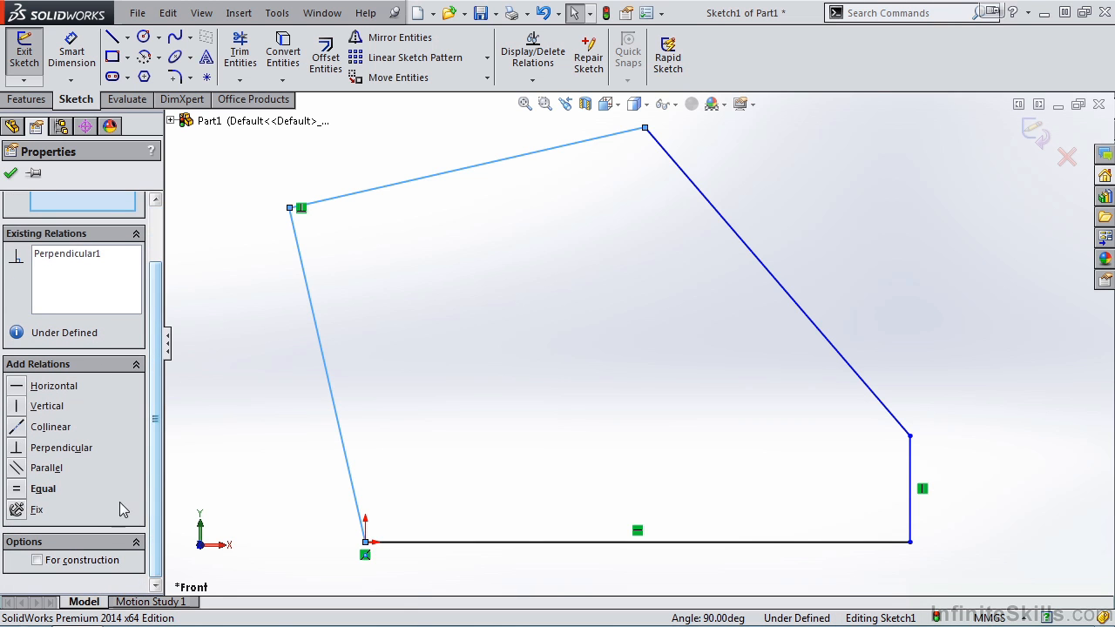
{"action": "left_click", "coordinate": [17, 490]}
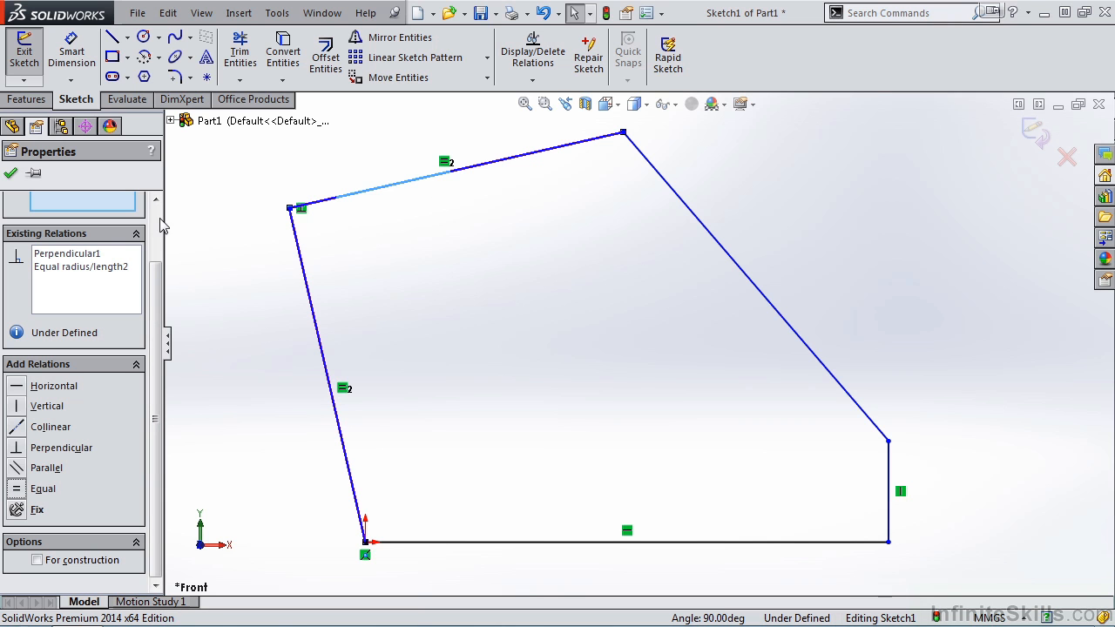
{"action": "left_click", "coordinate": [11, 173]}
{"action": "mouse_move", "coordinate": [292, 209]}
{"action": "left_mouse_down"}
{"action": "mouse_move", "coordinate": [241, 237]}
{"action": "mouse_move", "coordinate": [361, 212]}
{"action": "mouse_move", "coordinate": [352, 217]}
{"action": "mouse_move", "coordinate": [296, 212]}
{"action": "mouse_move", "coordinate": [394, 155]}
{"action": "mouse_move", "coordinate": [451, 152]}
{"action": "mouse_move", "coordinate": [402, 150]}
{"action": "mouse_move", "coordinate": [436, 152]}
{"action": "left_mouse_up"}
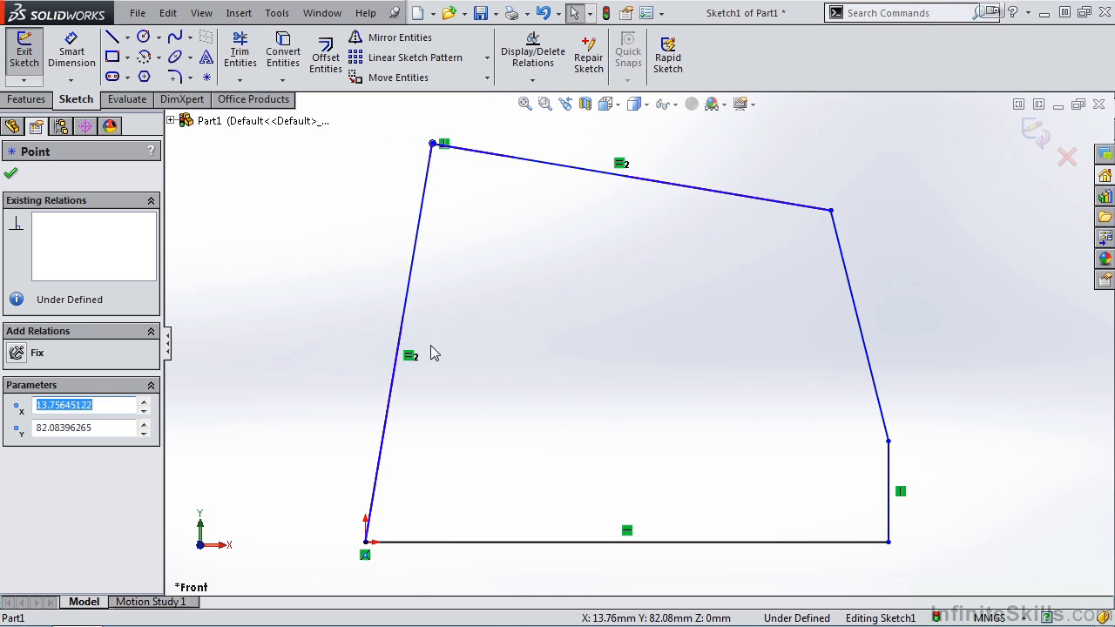